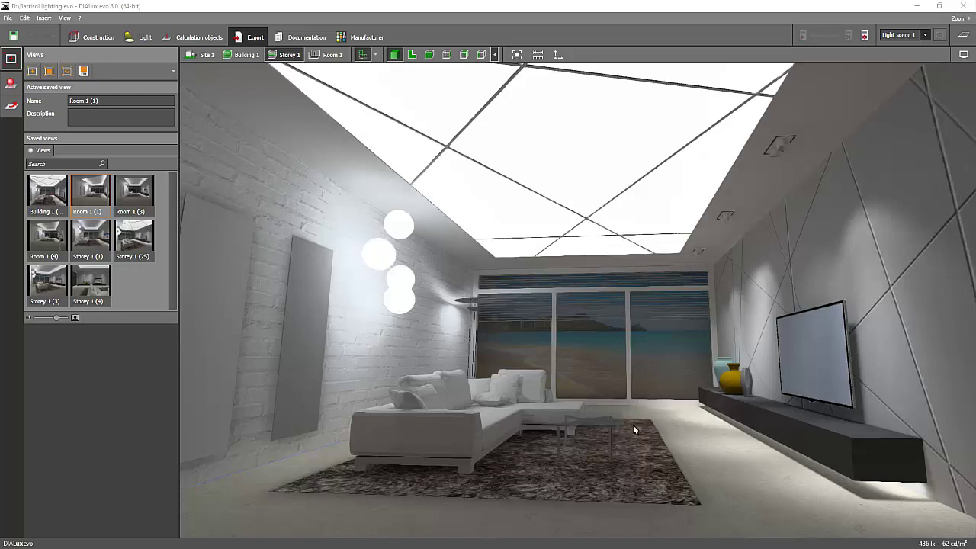
Orbit the living room view to re-centre the glowing stretch ceiling.
mouse_move(476, 326)
left_mouse_down()
mouse_move(479, 355)
mouse_move(483, 346)
left_mouse_up()
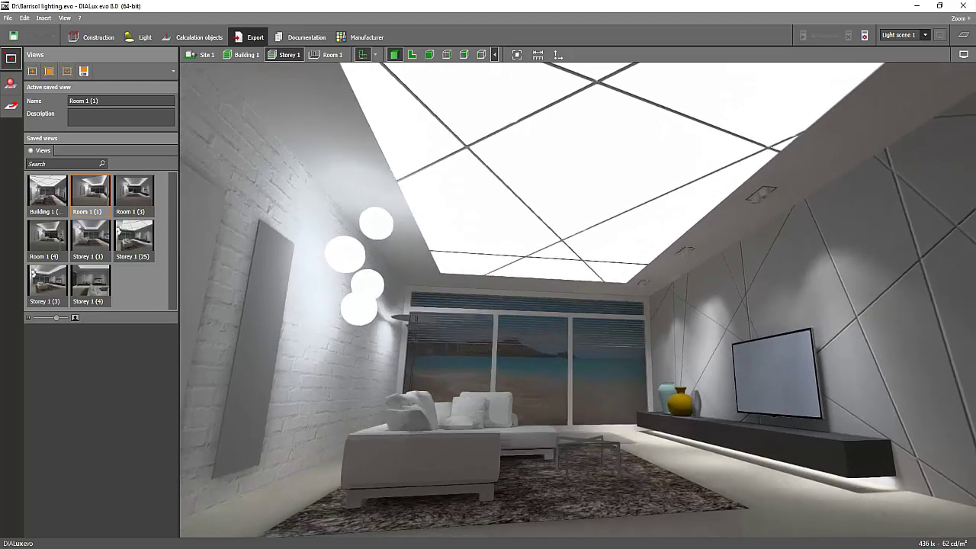
Go from the barrisol Google Images results to the YouTube barrisol stretched-ceiling tutorial.
left_click(243, 518)
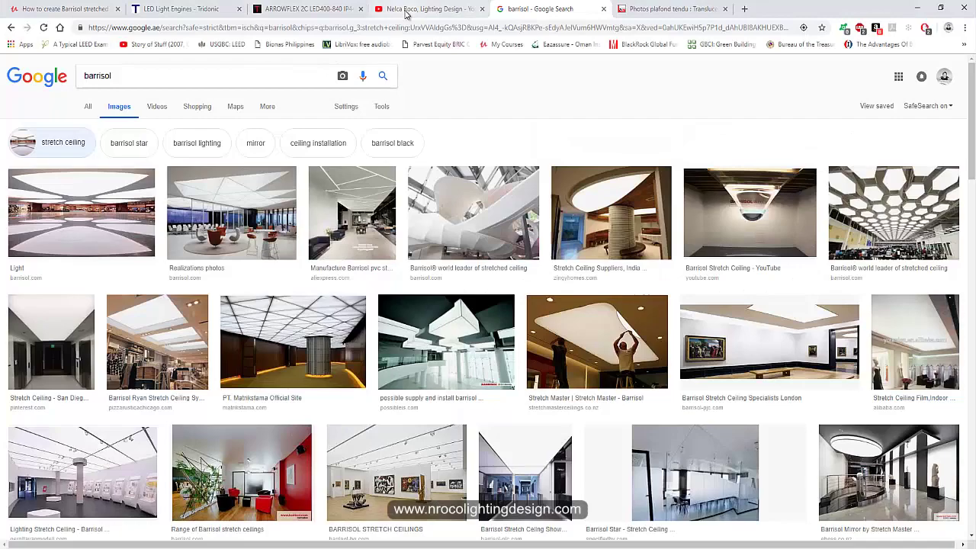
left_click(412, 9)
scroll(458, 358, "down", 3)
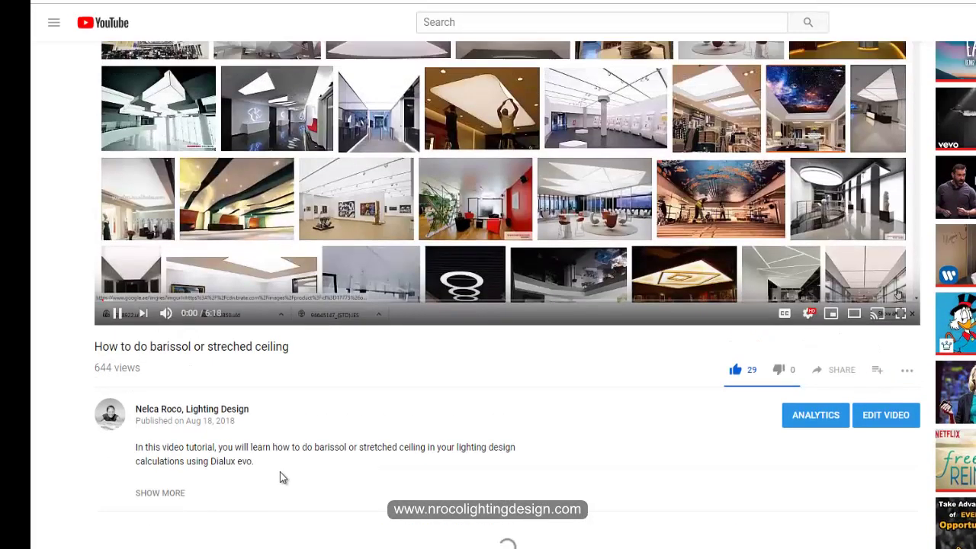
Jump the stretch-ceiling tutorial forward to 0:15 and then about 0:27.
scroll(244, 381, "up", 2)
scroll(275, 392, "up", 1)
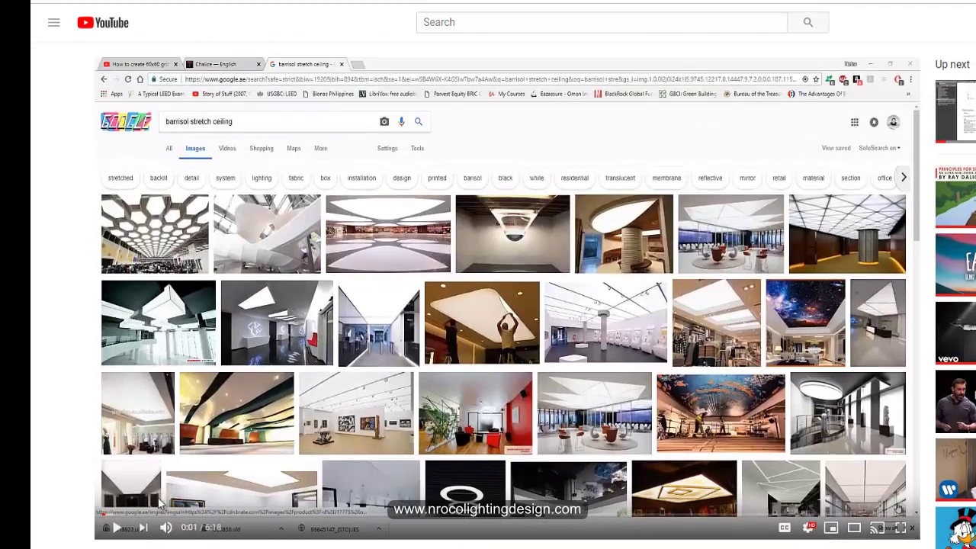
left_click(138, 513)
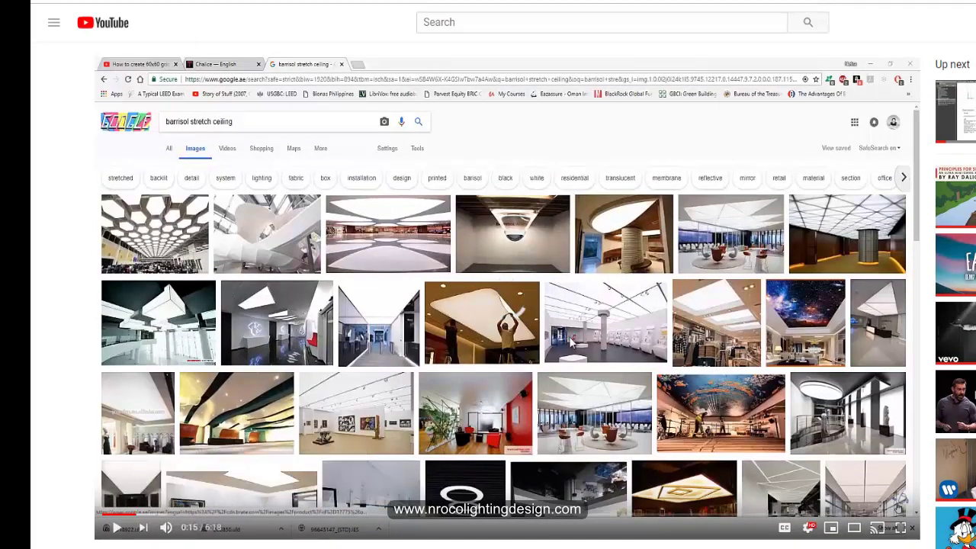
left_click(157, 514)
scroll(170, 523, "down", 1)
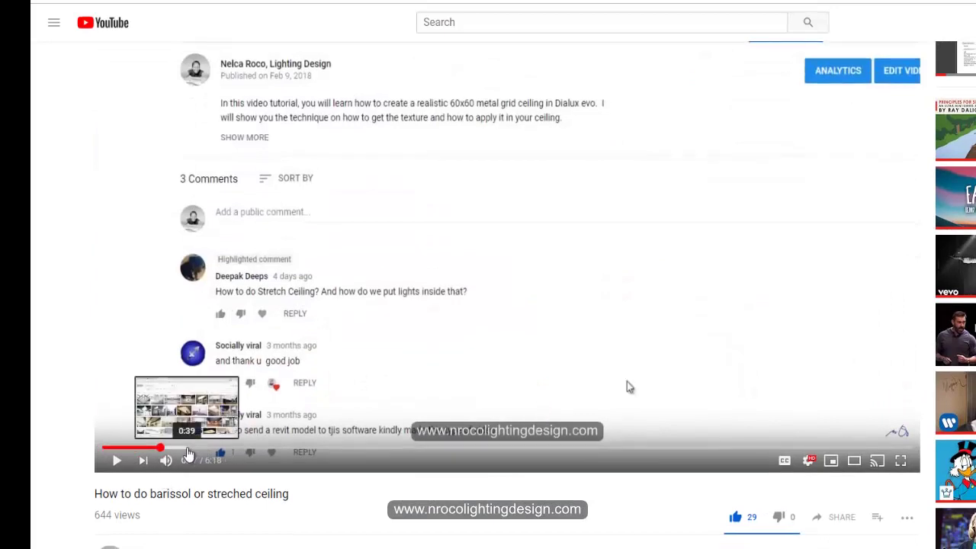
Skip to the 0:44 image gallery, then the DIALux examples at 1:26–1:30 and 1:52.
left_click(197, 453)
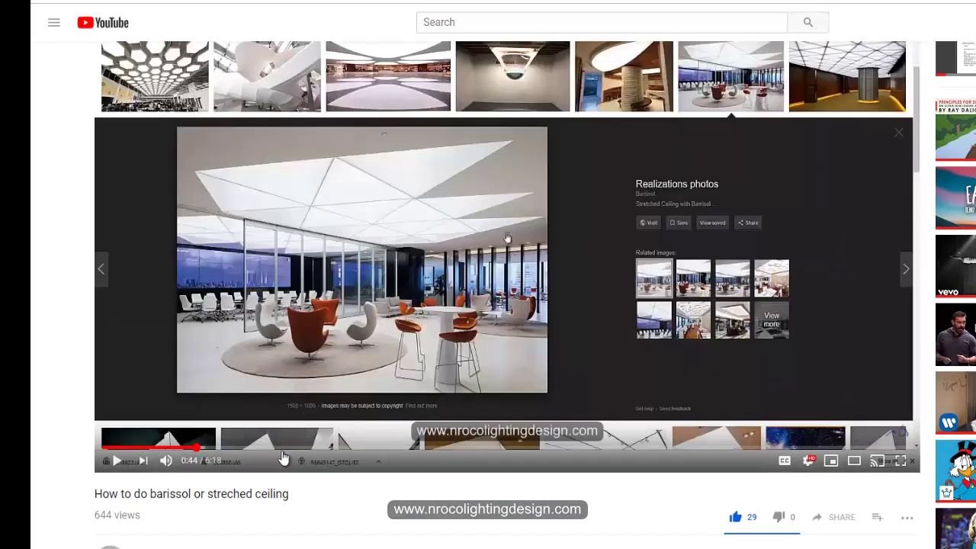
left_click(288, 455)
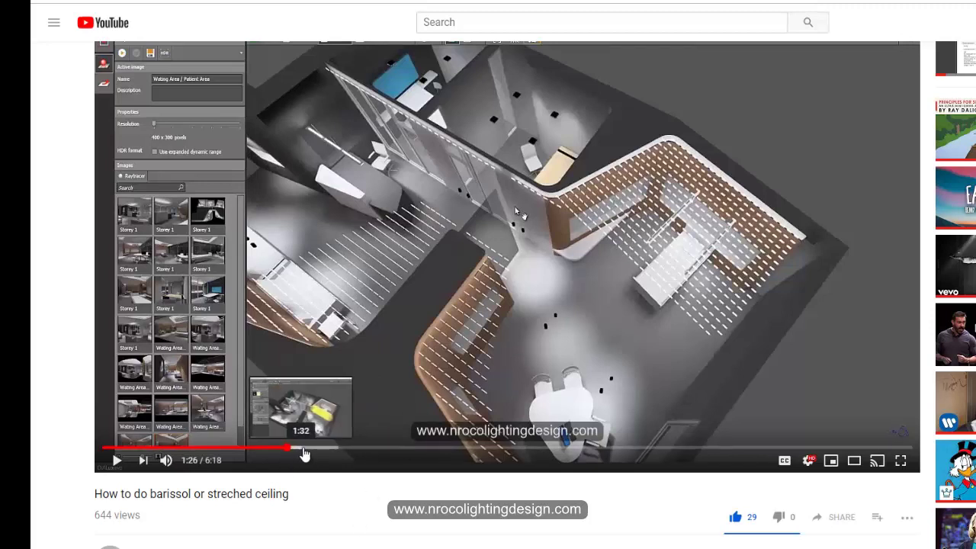
mouse_move(314, 450)
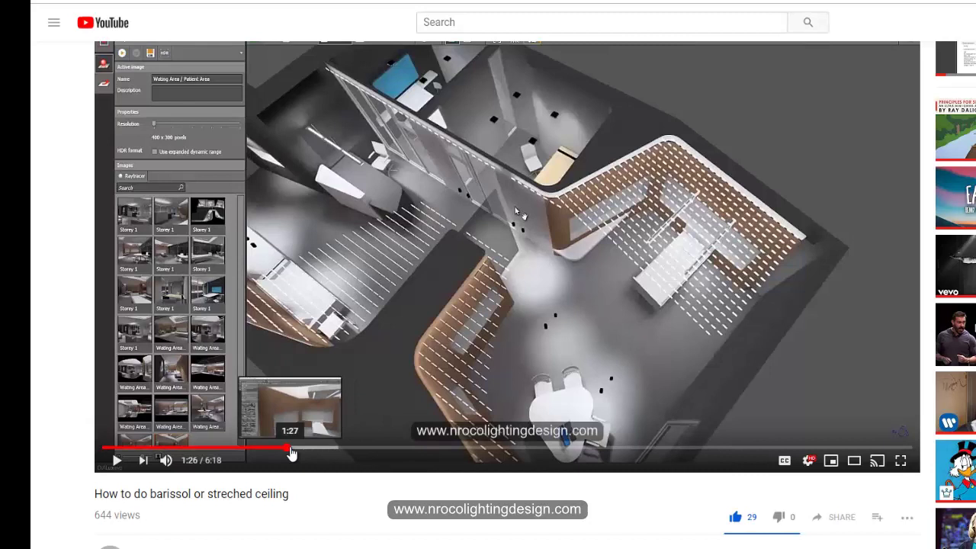
left_click(297, 450)
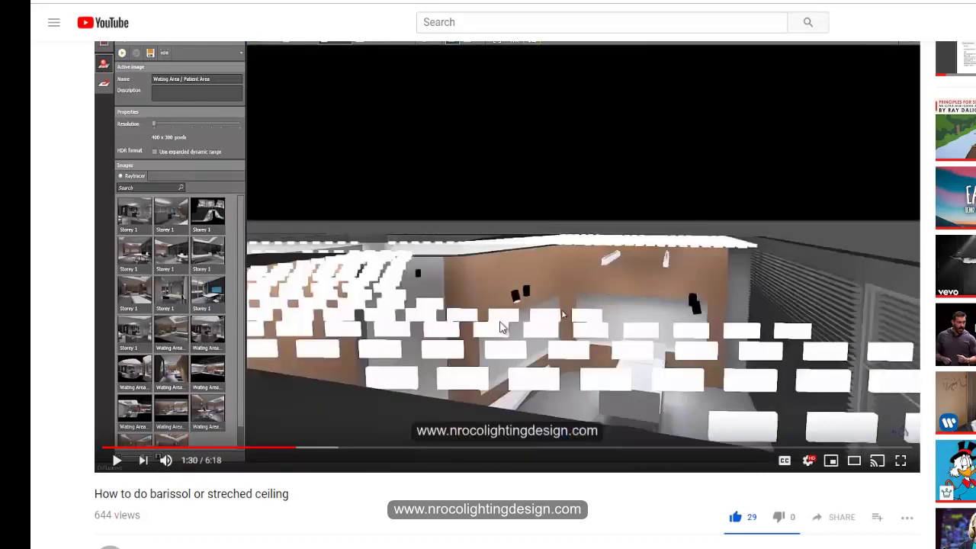
left_click(292, 451)
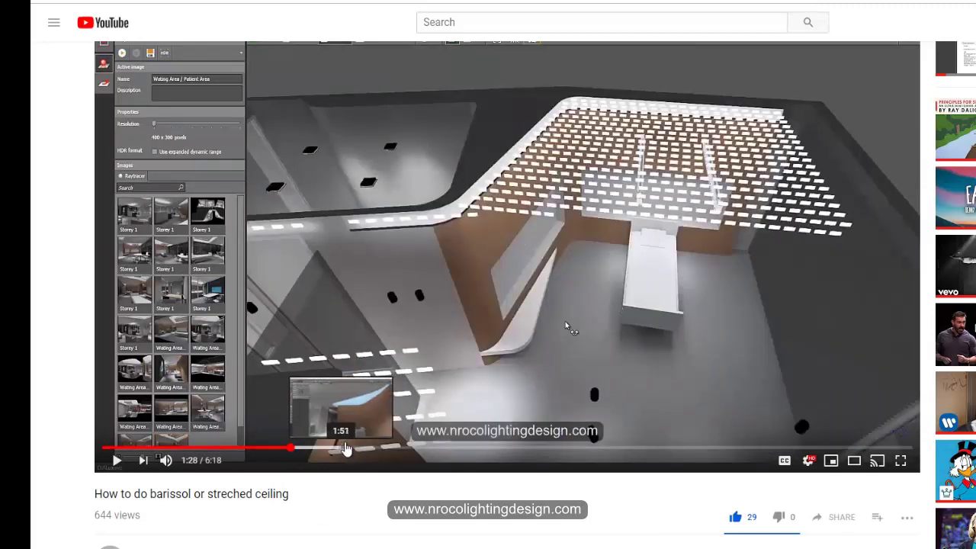
left_click(345, 450)
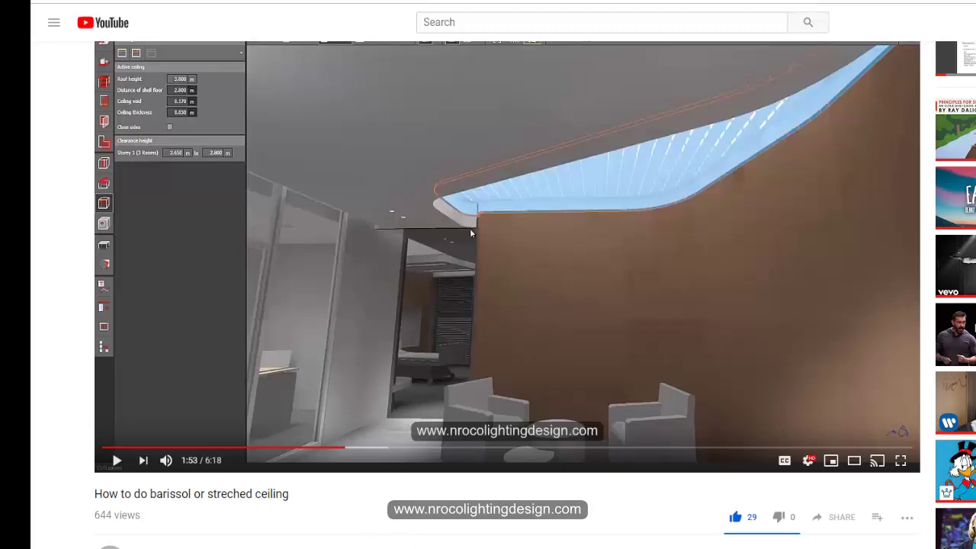
mouse_move(95, 515)
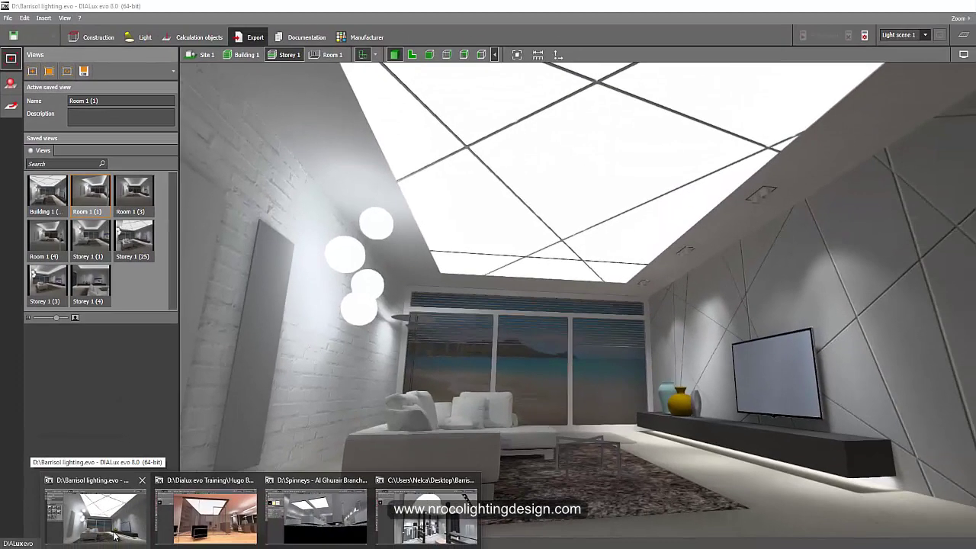
Return to the DIALux evo living room and orbit up to look down on the ceiling.
left_click(114, 536)
mouse_move(700, 466)
left_mouse_down()
mouse_move(679, 456)
mouse_move(694, 400)
mouse_move(521, 414)
mouse_move(570, 406)
mouse_move(566, 394)
left_mouse_up()
mouse_move(588, 442)
left_mouse_down()
mouse_move(577, 374)
mouse_move(609, 395)
mouse_move(599, 421)
mouse_move(590, 423)
mouse_move(599, 410)
mouse_move(631, 416)
mouse_move(605, 430)
mouse_move(638, 431)
mouse_move(656, 406)
mouse_move(604, 385)
mouse_move(591, 393)
mouse_move(597, 379)
mouse_move(554, 400)
mouse_move(520, 400)
mouse_move(536, 435)
mouse_move(454, 317)
mouse_move(455, 368)
mouse_move(398, 313)
mouse_move(407, 331)
mouse_move(375, 331)
mouse_move(446, 295)
left_mouse_up()
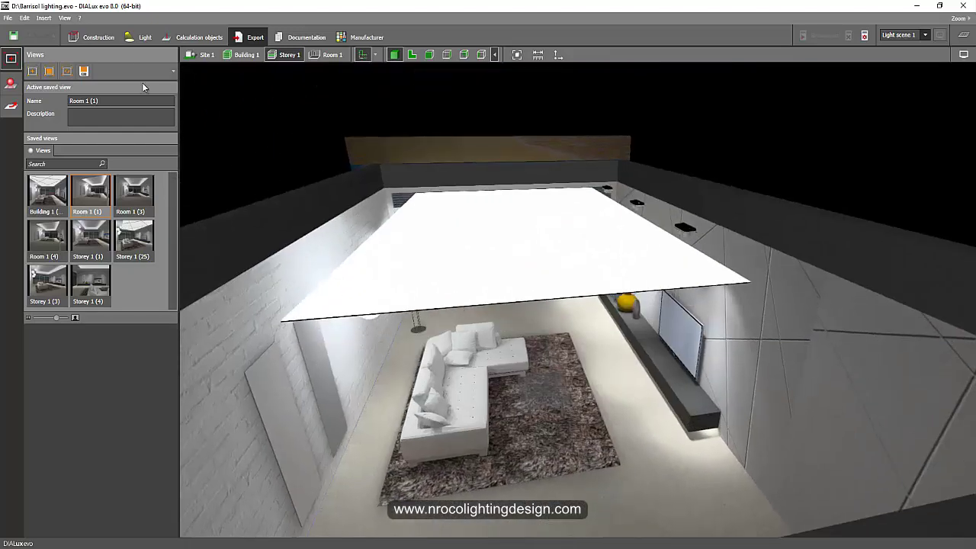
In Light mode, select the stretch-ceiling luminaire and display light distribution shapes.
left_click(140, 39)
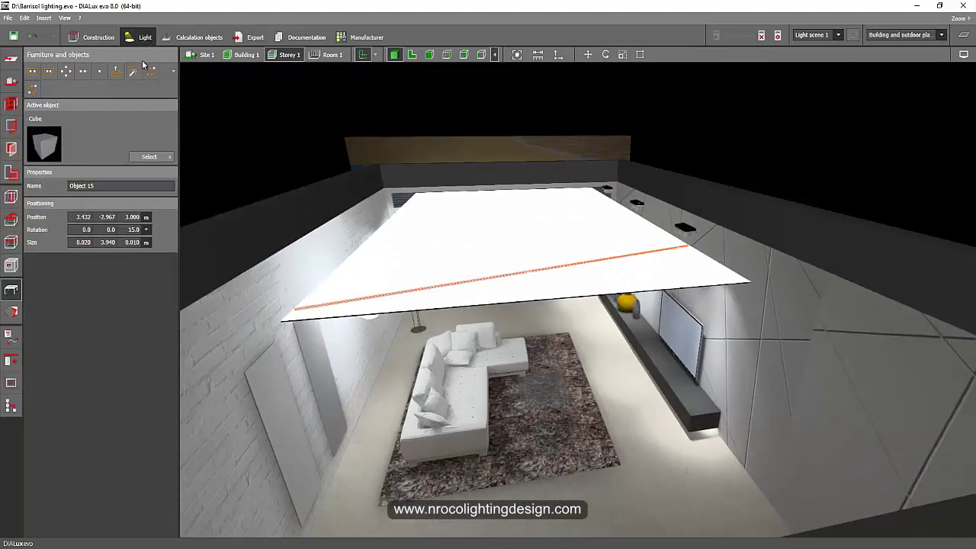
left_click(465, 262)
left_click_drag(521, 292, 971, 89)
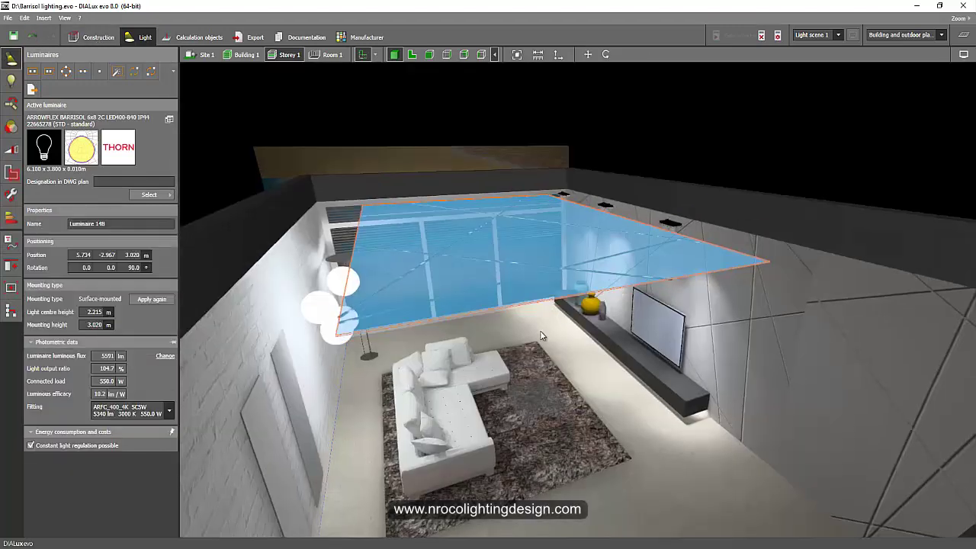
left_click(964, 55)
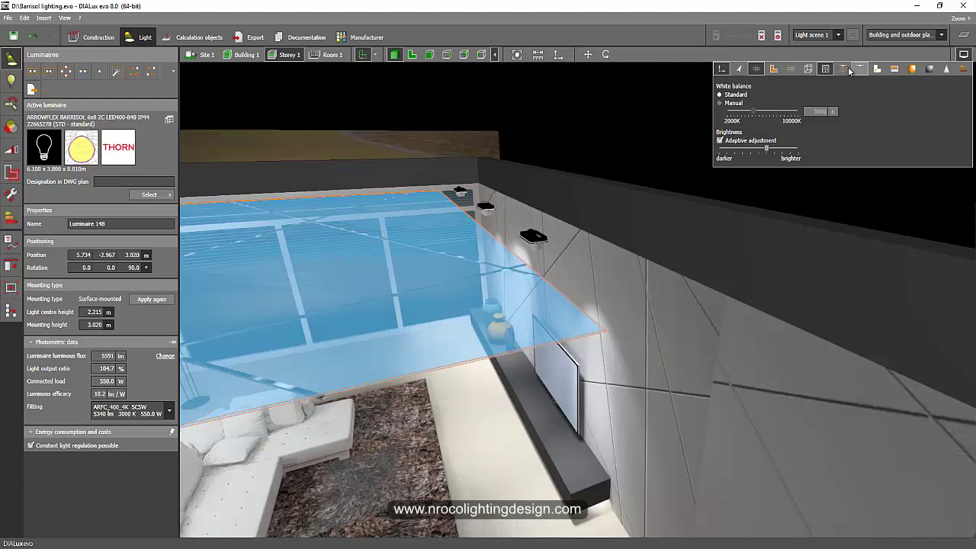
left_click(848, 68)
Look up from below, select the ball pendant, then the Arrowflex Barrisol ceiling luminaire again.
mouse_move(474, 246)
left_mouse_down()
mouse_move(425, 271)
mouse_move(614, 191)
mouse_move(569, 311)
mouse_move(690, 232)
left_mouse_up()
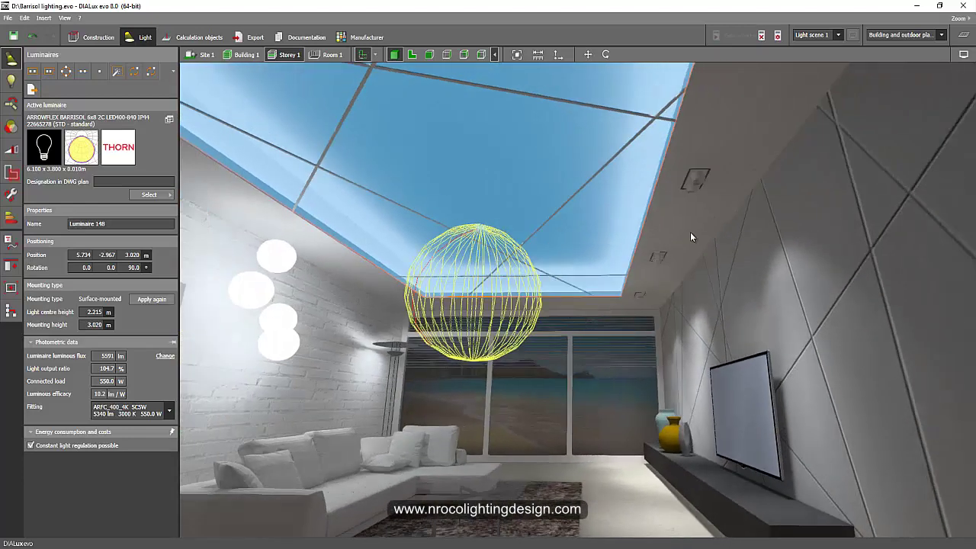
left_click(277, 262)
left_click(277, 262)
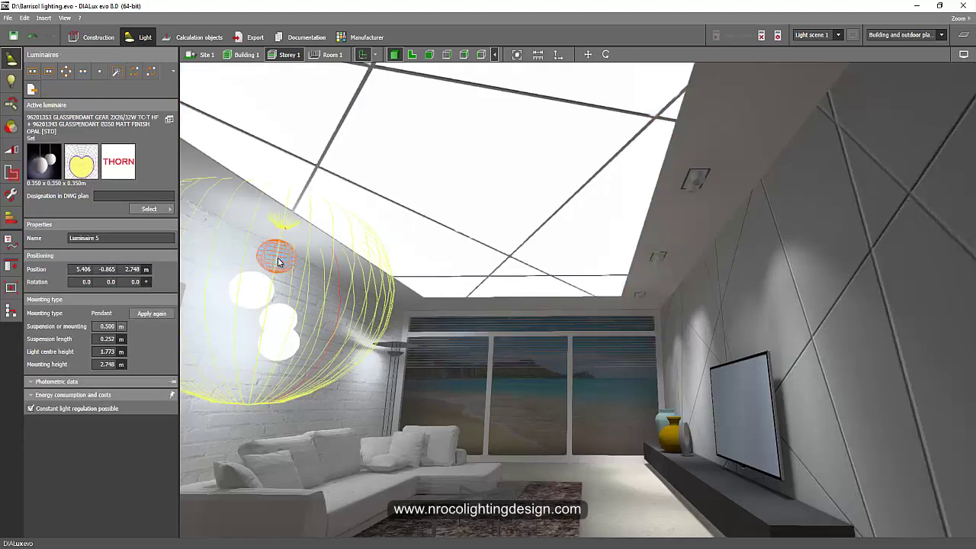
left_click(433, 154)
Orbit back out to a frontal interior view of the living room.
mouse_move(427, 160)
left_mouse_down()
mouse_move(521, 200)
mouse_move(526, 214)
mouse_move(492, 214)
mouse_move(663, 420)
left_mouse_up()
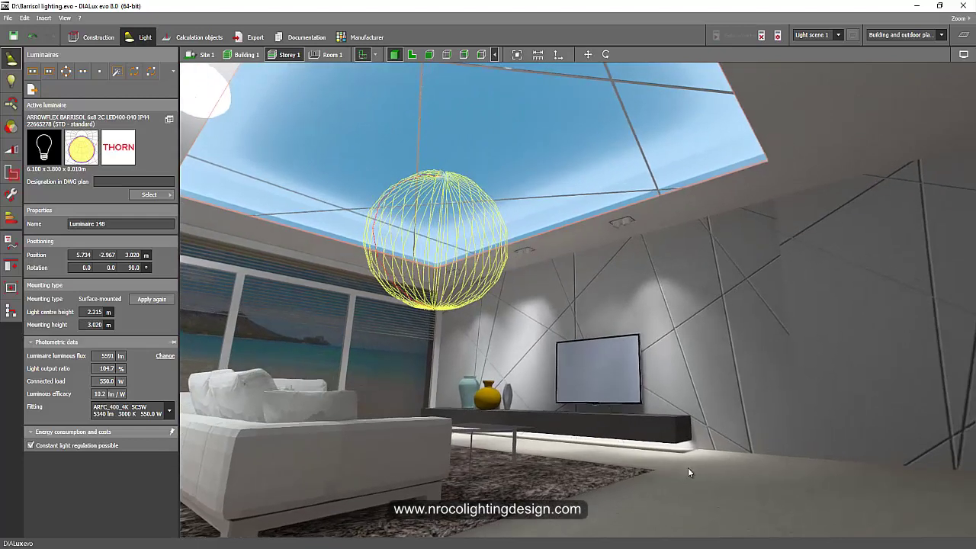
mouse_move(688, 468)
left_mouse_down()
mouse_move(558, 358)
mouse_move(471, 334)
mouse_move(309, 514)
left_mouse_up()
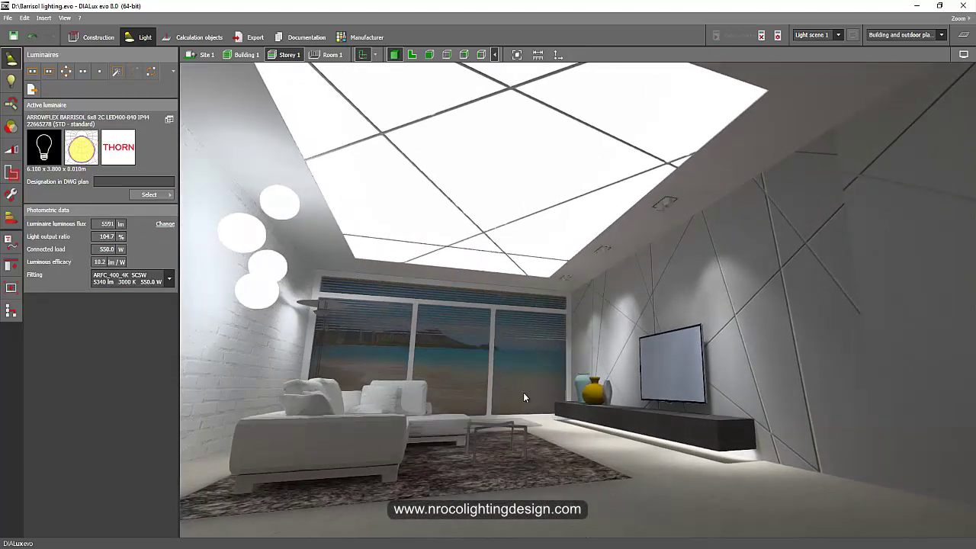
mouse_move(523, 394)
left_mouse_down()
mouse_move(489, 391)
mouse_move(488, 378)
left_mouse_up()
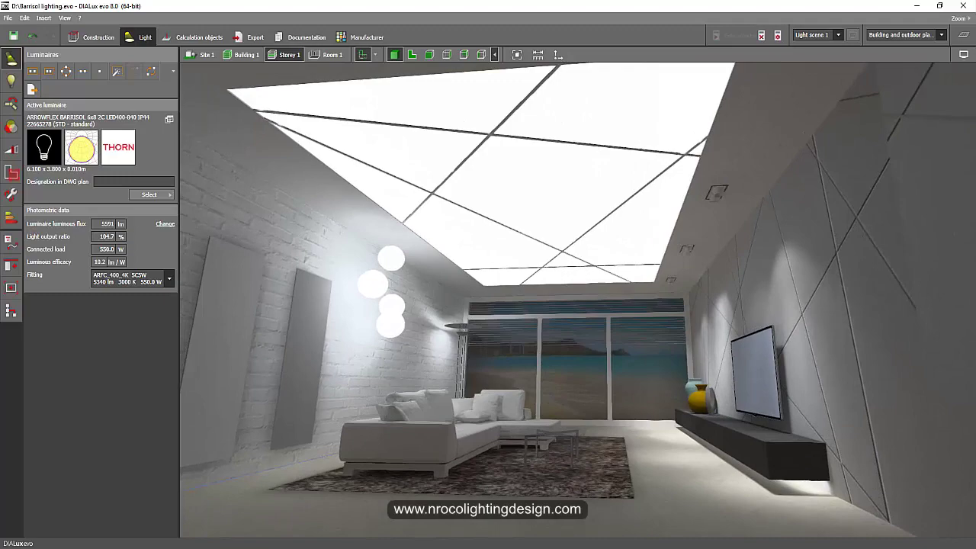
Open the HUGO BOSS OFFICE6 project, tour its glass meeting room, and dismiss the save reminder.
left_click(209, 533)
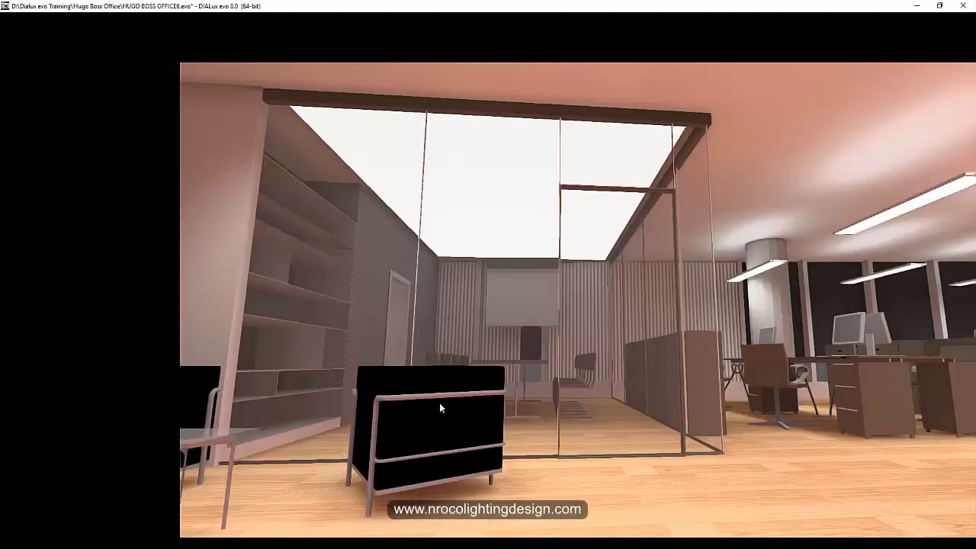
mouse_move(448, 360)
left_mouse_down()
mouse_move(397, 366)
mouse_move(516, 361)
left_mouse_up()
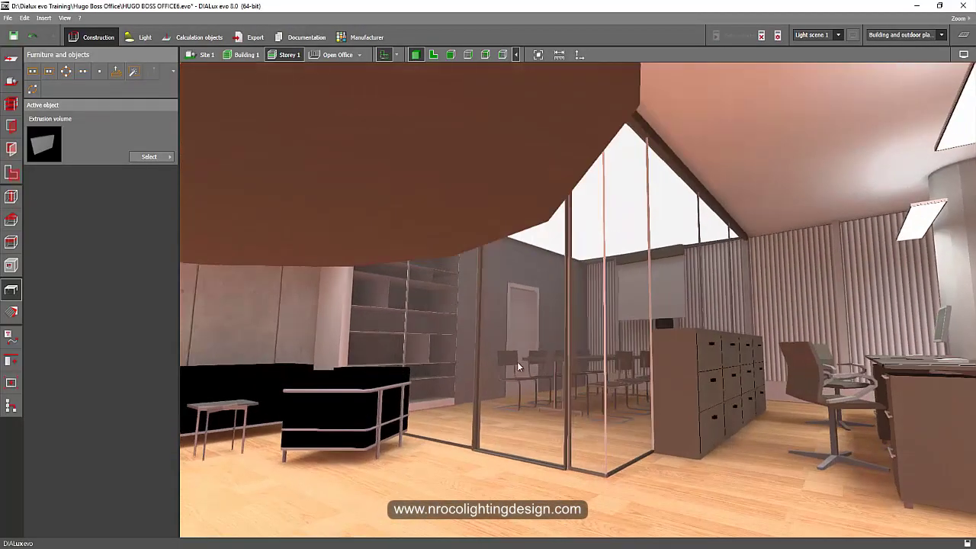
scroll(517, 362, "down", 3)
scroll(520, 343, "down", 3)
scroll(539, 320, "down", 2)
scroll(586, 378, "down", 2)
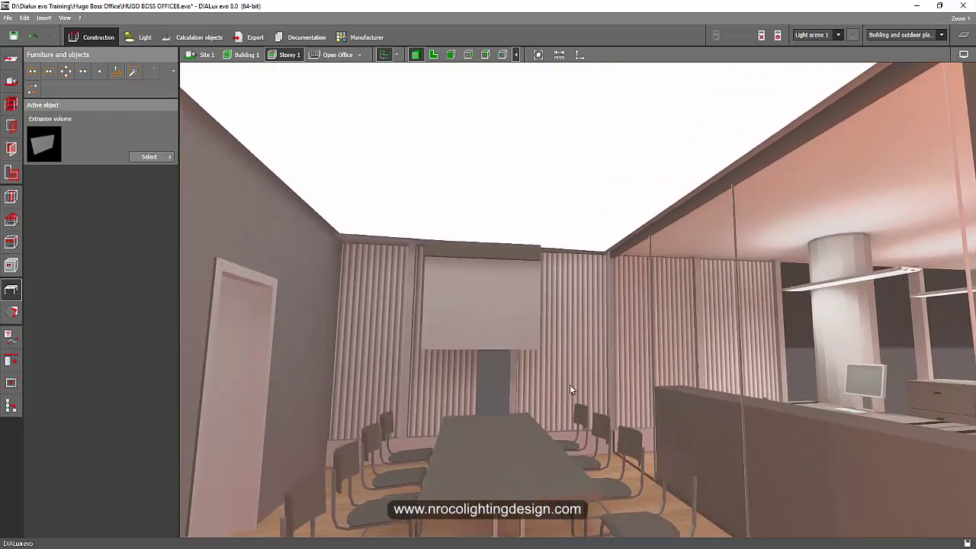
mouse_move(569, 384)
left_mouse_down()
mouse_move(539, 408)
mouse_move(531, 403)
mouse_move(801, 457)
mouse_move(702, 359)
mouse_move(758, 299)
mouse_move(676, 301)
mouse_move(620, 349)
left_mouse_up()
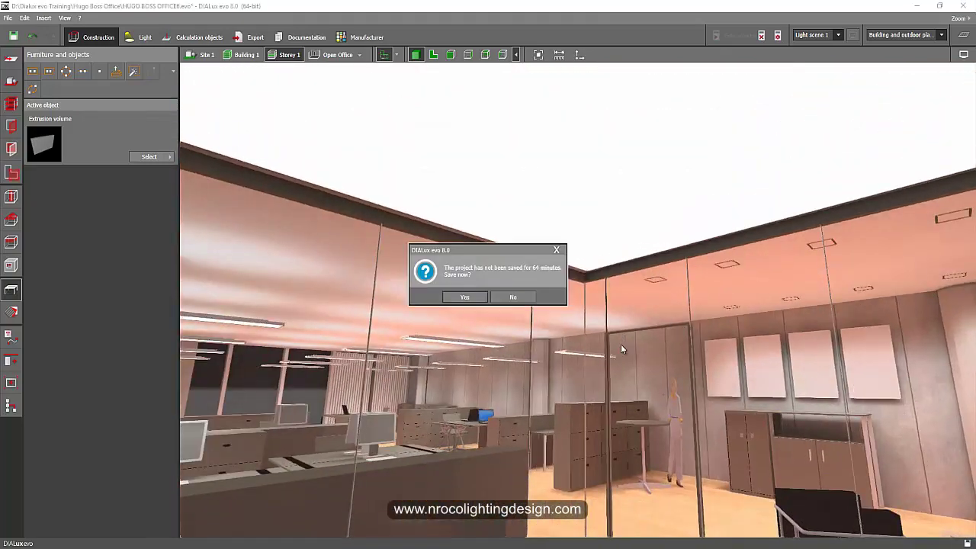
left_click(557, 250)
mouse_move(594, 270)
left_mouse_down()
mouse_move(580, 307)
mouse_move(567, 285)
mouse_move(462, 298)
mouse_move(554, 372)
mouse_move(491, 320)
mouse_move(475, 333)
mouse_move(389, 299)
mouse_move(580, 339)
mouse_move(502, 317)
mouse_move(475, 334)
left_mouse_up()
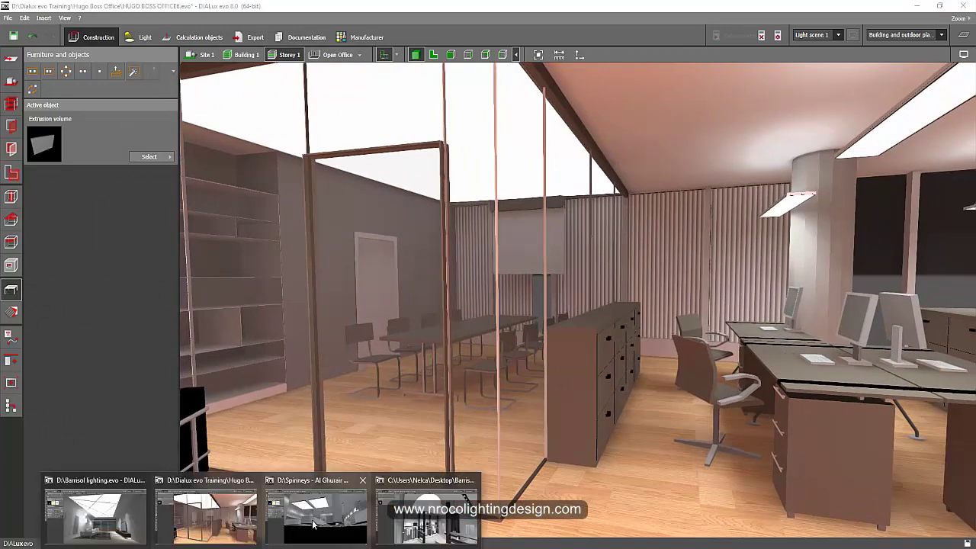
Select the Spinneys store's glowing ceiling panel luminaire, then switch to the Barrisol Retail project.
left_click(328, 518)
mouse_move(447, 375)
left_mouse_down()
mouse_move(447, 405)
mouse_move(498, 174)
mouse_move(492, 495)
mouse_move(519, 460)
mouse_move(570, 451)
mouse_move(482, 434)
mouse_move(505, 433)
left_mouse_up()
scroll(519, 172, "up", 3)
left_click(523, 161)
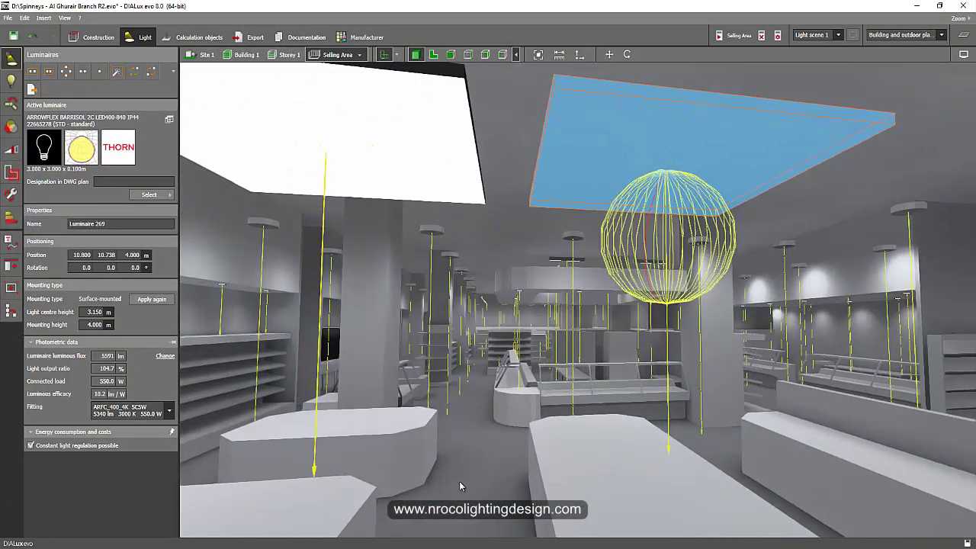
left_click_drag(459, 481, 433, 486)
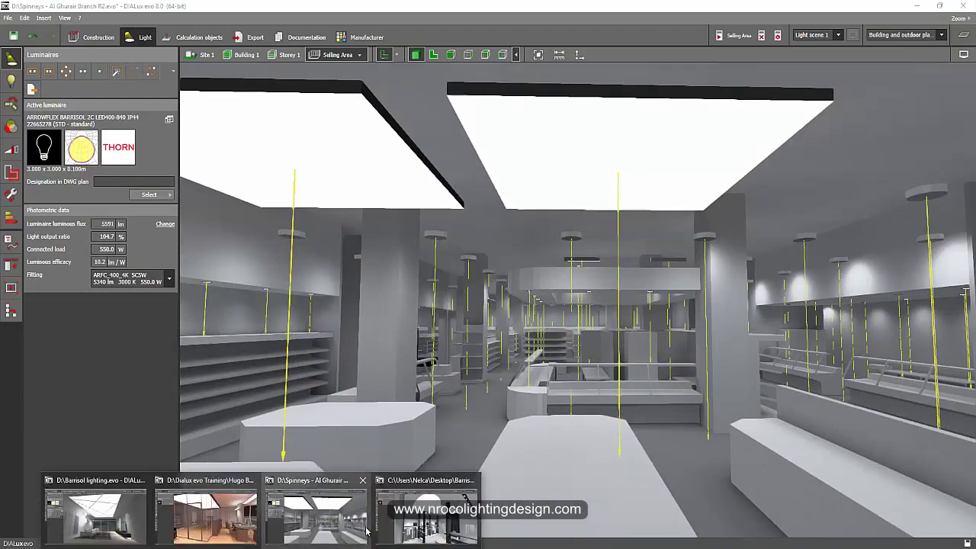
left_click(398, 526)
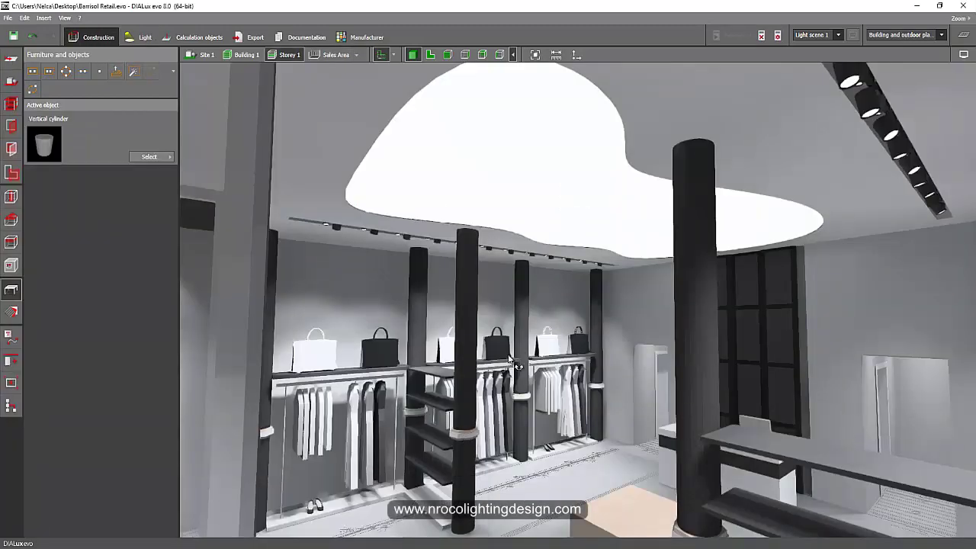
Turn toward the central counter and show the retail shop in false colours.
mouse_move(525, 358)
left_mouse_down()
mouse_move(544, 323)
mouse_move(475, 315)
mouse_move(408, 327)
mouse_move(378, 349)
mouse_move(549, 369)
mouse_move(410, 350)
mouse_move(459, 348)
mouse_move(476, 333)
mouse_move(516, 381)
left_mouse_up()
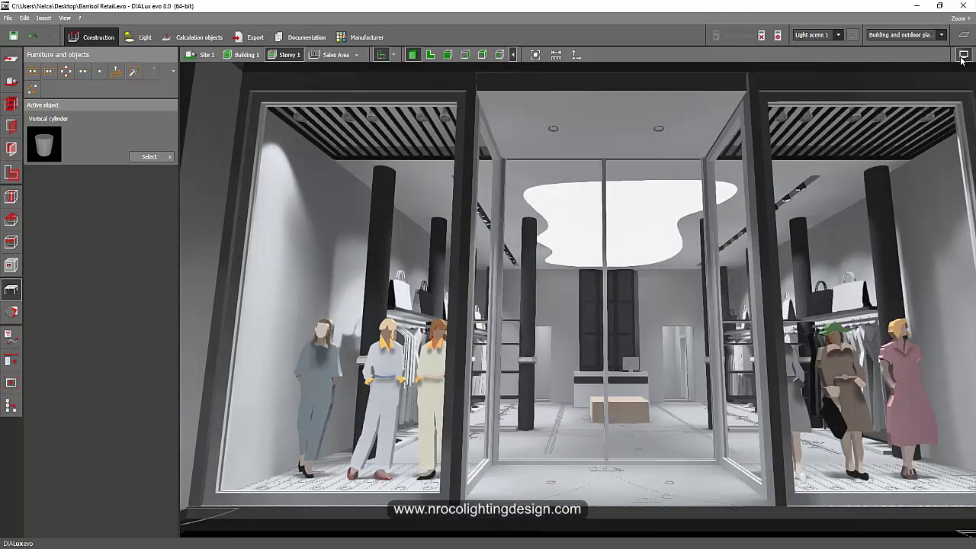
left_click(963, 55)
left_click(721, 103)
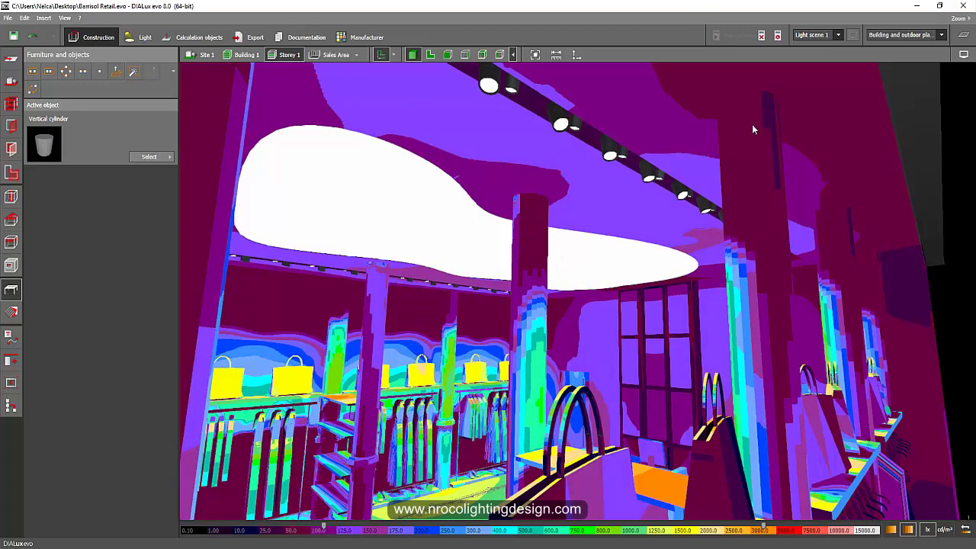
Restore the standard render and return to the Barrisol lighting living room project.
left_click(962, 55)
left_click(721, 93)
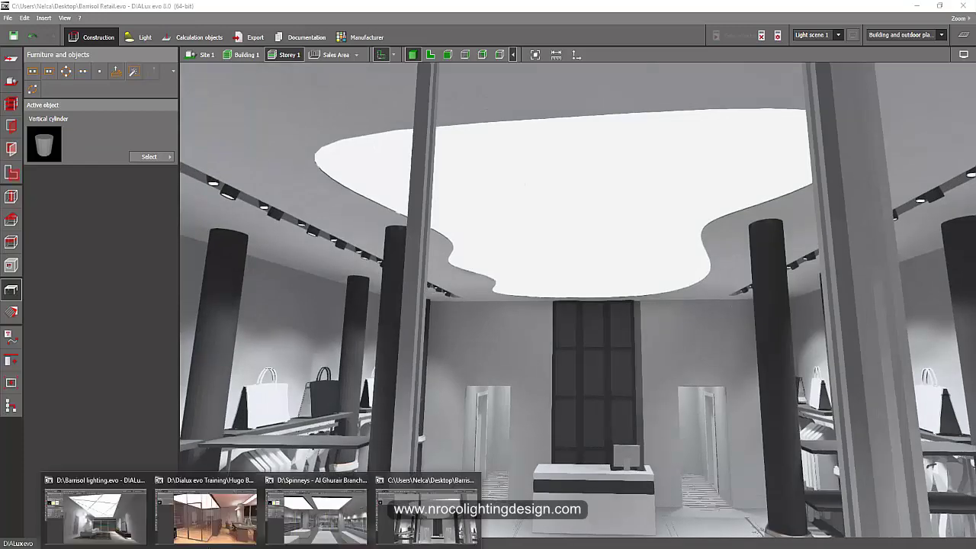
left_click(92, 509)
Orbit around the living room ceiling toward the TV wall and windows.
left_click_drag(418, 372, 439, 363)
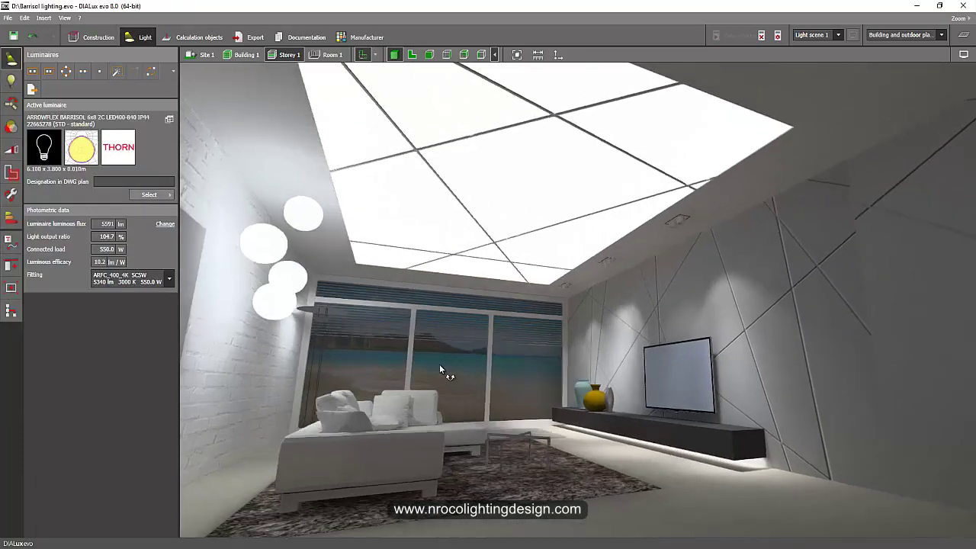
mouse_move(540, 375)
left_mouse_down()
mouse_move(566, 383)
mouse_move(535, 400)
mouse_move(492, 383)
mouse_move(544, 405)
mouse_move(539, 418)
left_mouse_up()
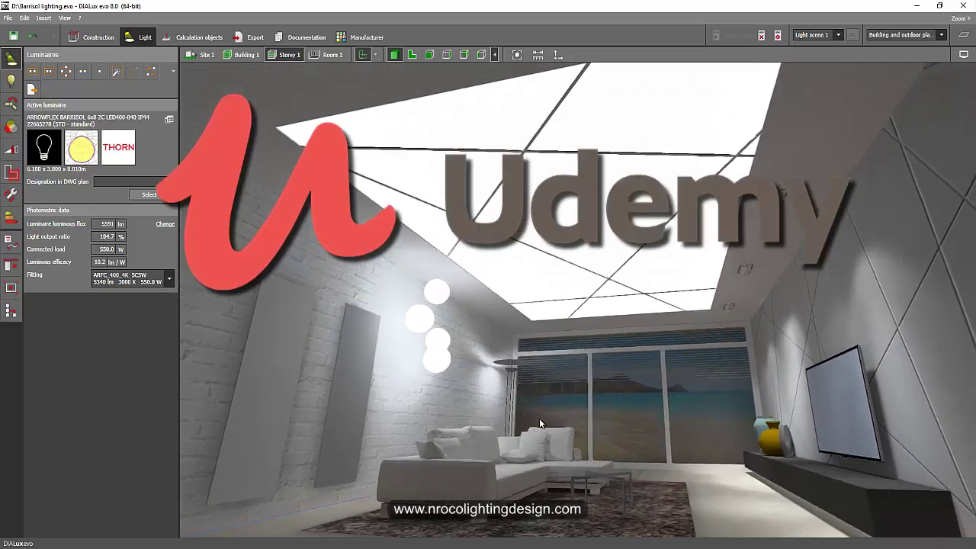
mouse_move(457, 395)
left_mouse_down()
mouse_move(497, 397)
mouse_move(506, 346)
mouse_move(419, 406)
left_mouse_up()
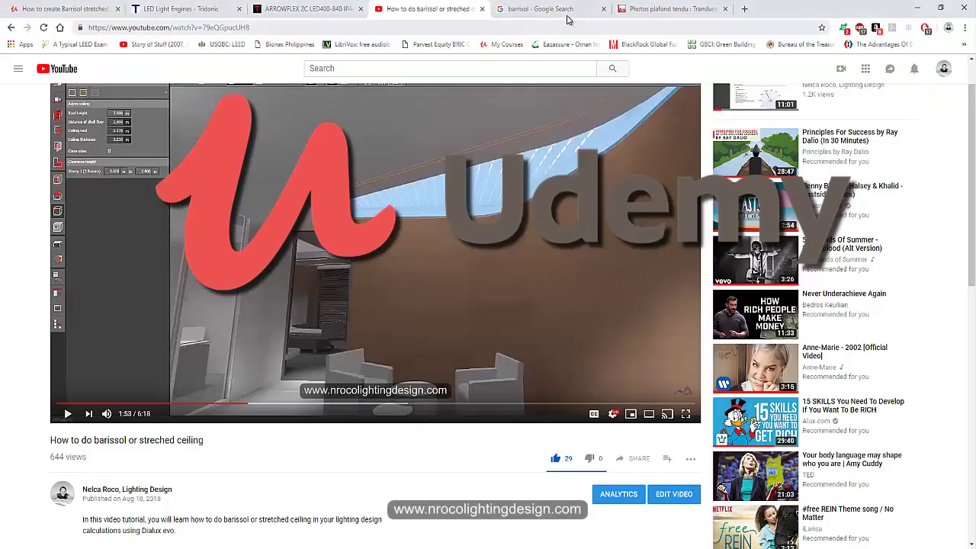
Preview the Realizations and Light stretch-ceiling photos, then return to the DIALux living room.
left_click(549, 9)
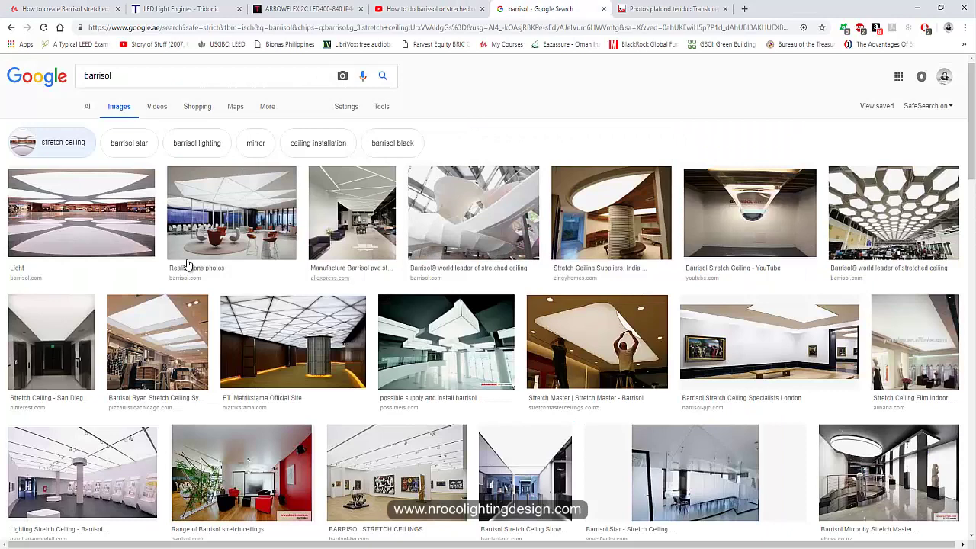
left_click(230, 213)
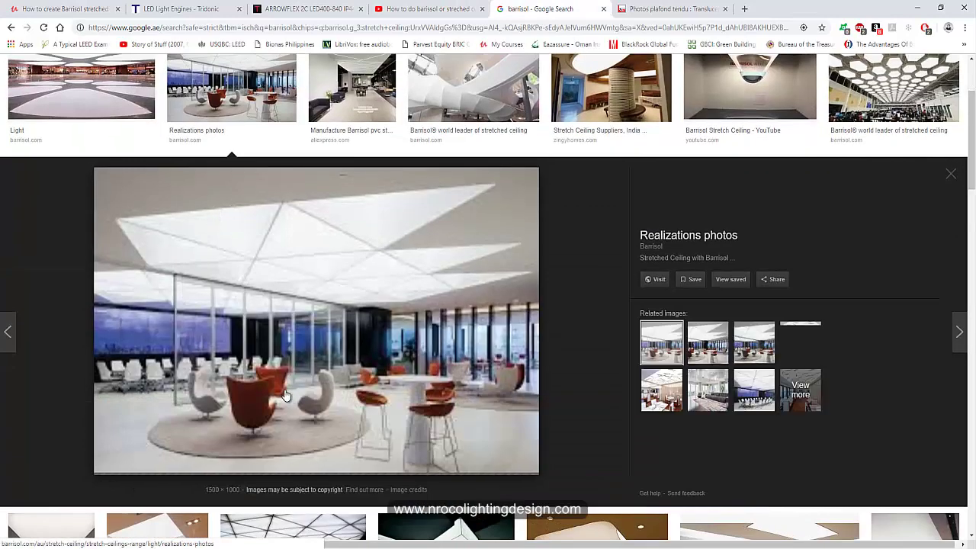
left_click(84, 87)
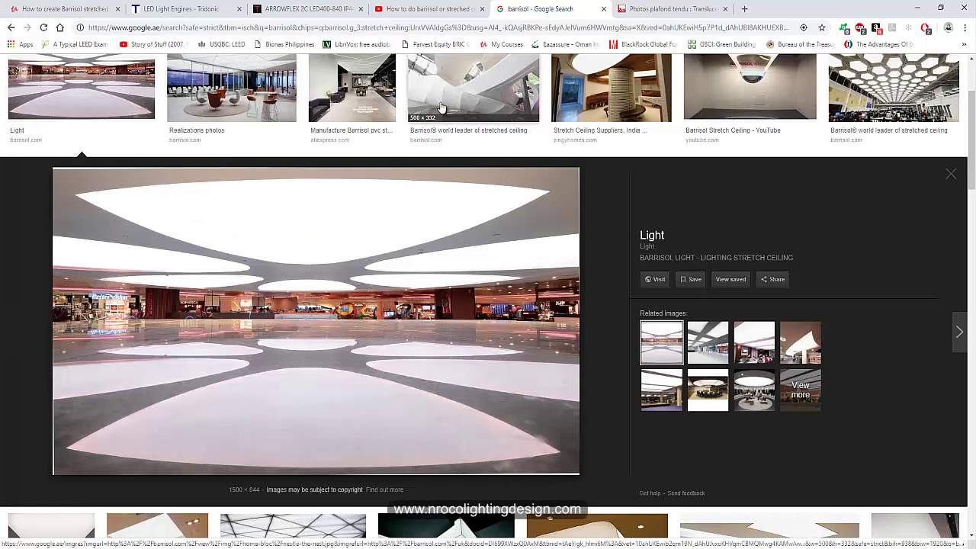
left_click(248, 92)
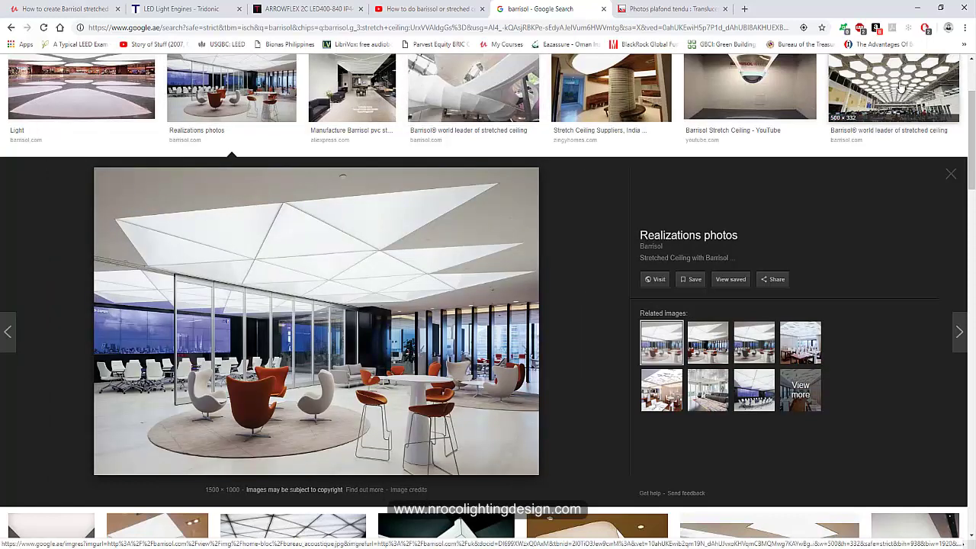
scroll(412, 228, "up", 2)
scroll(318, 255, "down", 2)
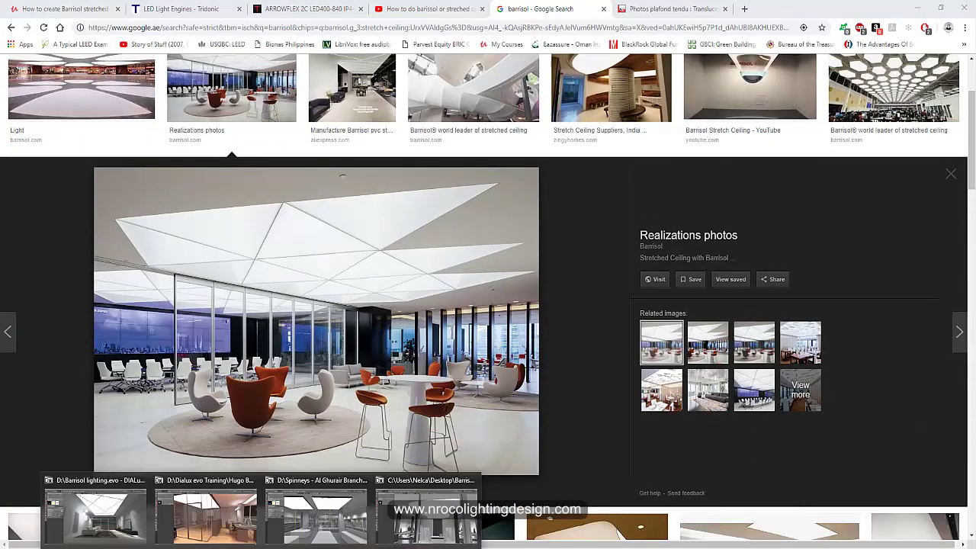
left_click(209, 518)
left_click_drag(263, 365, 387, 366)
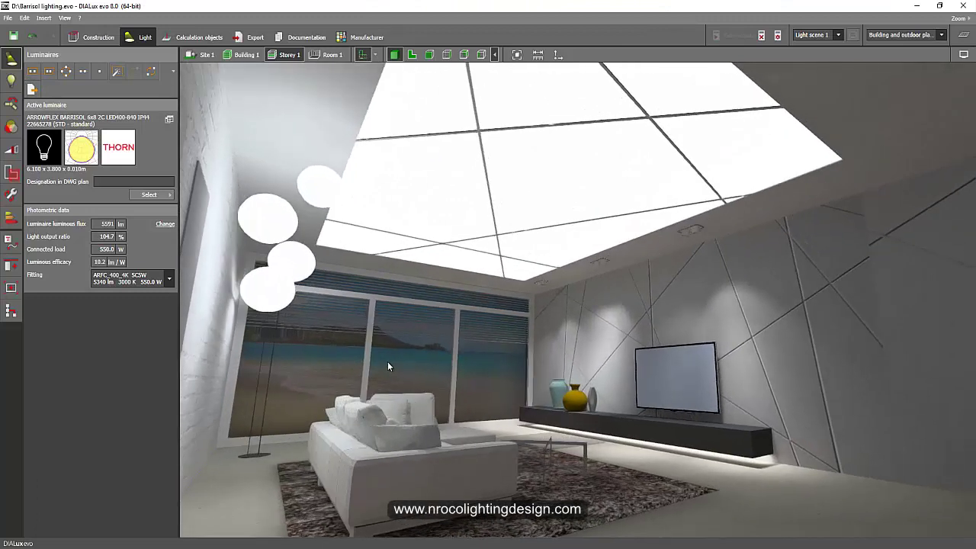